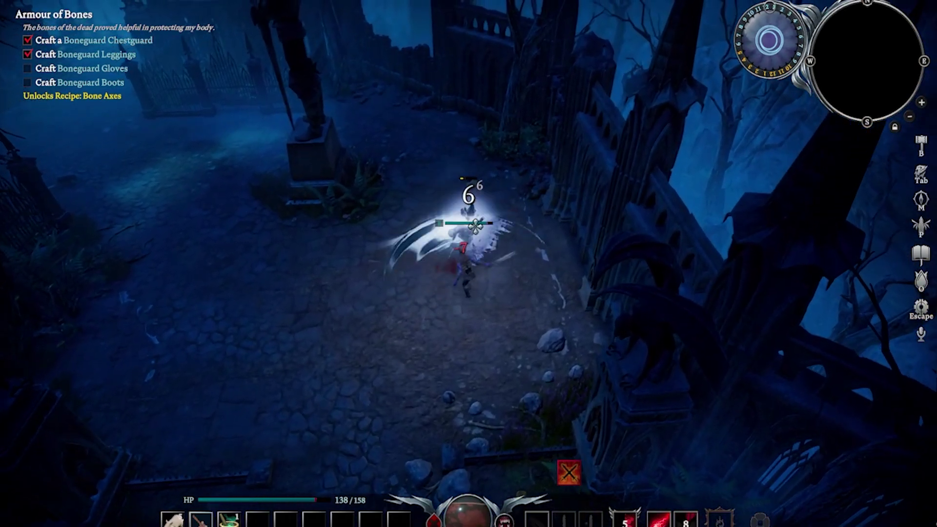
# Step: Attack the Rotting Ghoul in the graveyard
pyautogui.click(473, 210)
pyautogui.click(488, 207)
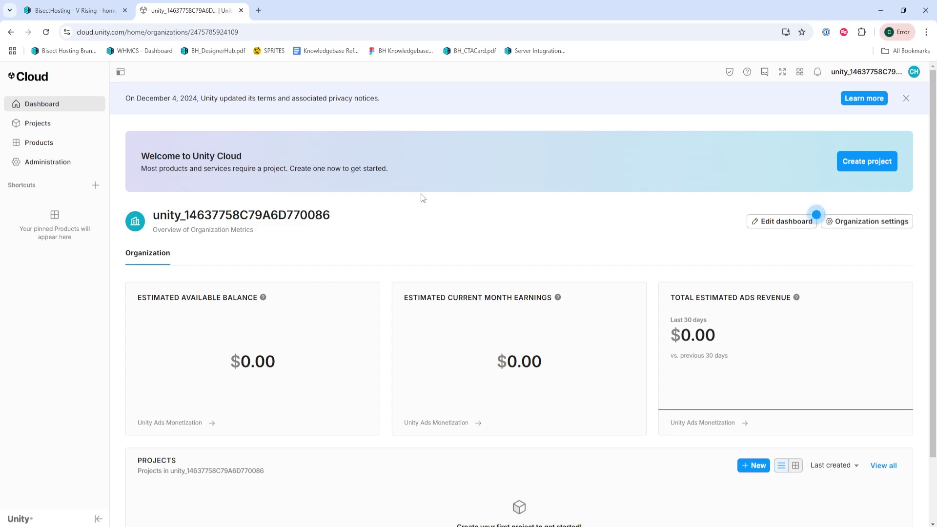
# Step: Create a Unity Cloud project named 'V rising', leaving COPPA at No
pyautogui.click(45, 123)
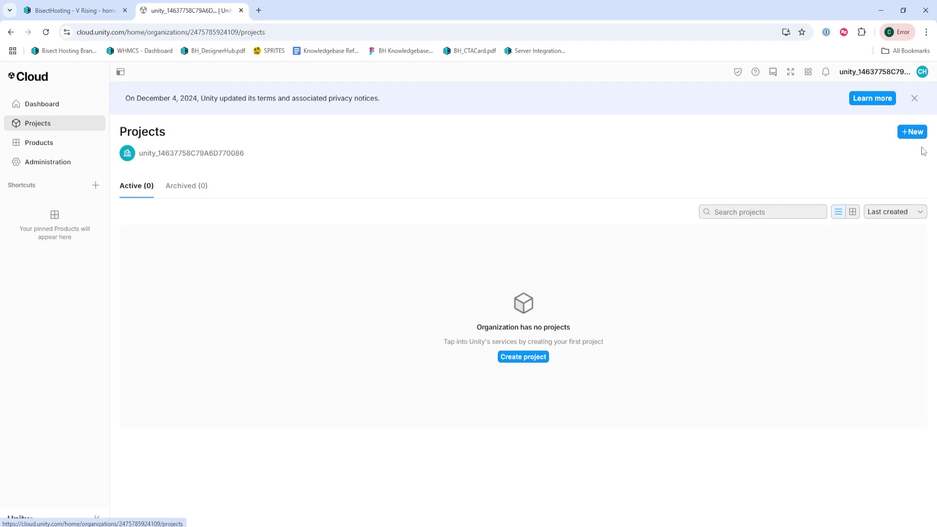
pyautogui.click(912, 132)
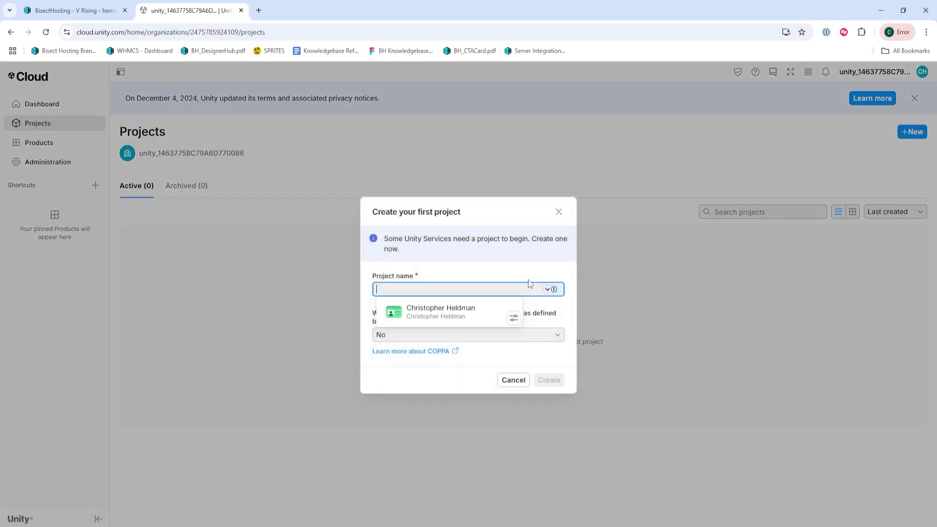
pyautogui.write('V rising')
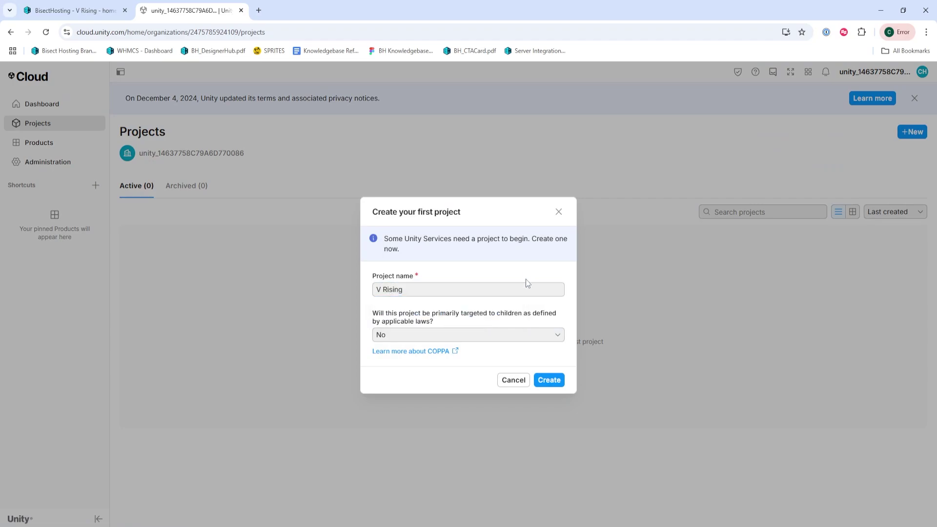
pyautogui.click(549, 380)
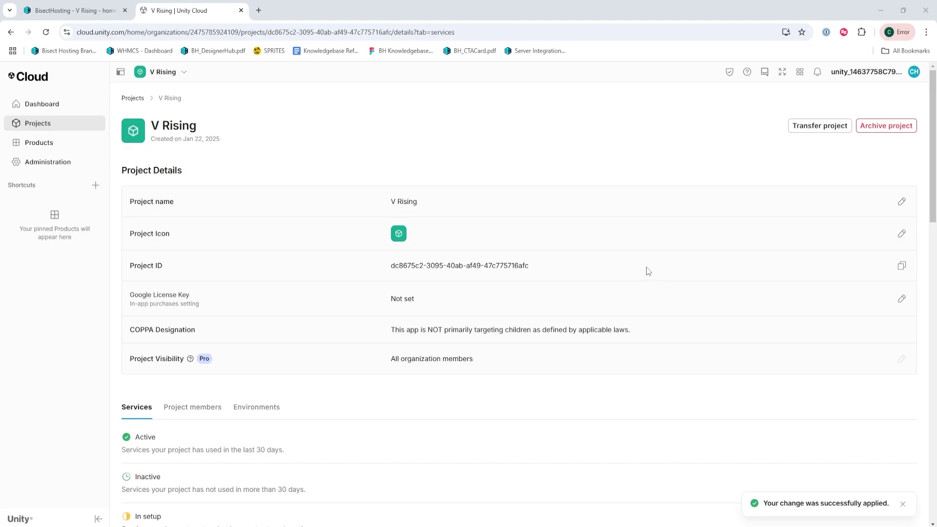
# Step: Add Vivox as a product shortcut for the V Rising project
pyautogui.click(95, 187)
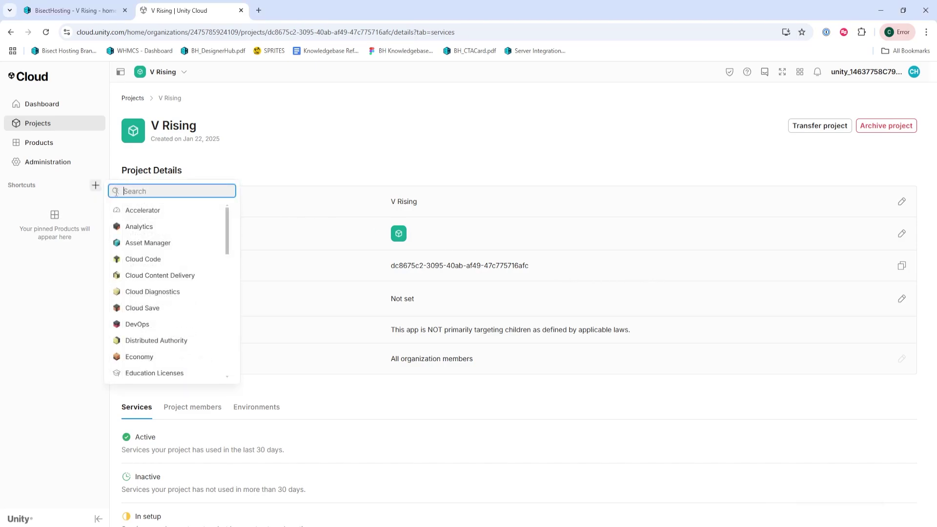
pyautogui.write('vivi')
pyautogui.press('BackSpace')
pyautogui.write('oc')
pyautogui.press('BackSpace')
pyautogui.write('x')
pyautogui.click(139, 213)
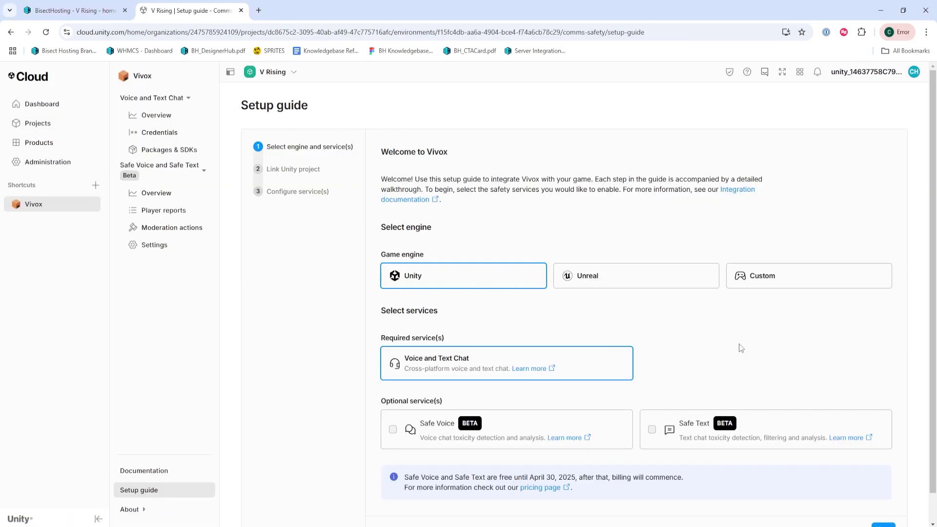
# Step: Complete the Vivox setup guide and view the project's Vivox credentials
pyautogui.scroll(-1, 738, 343)
pyautogui.click(884, 497)
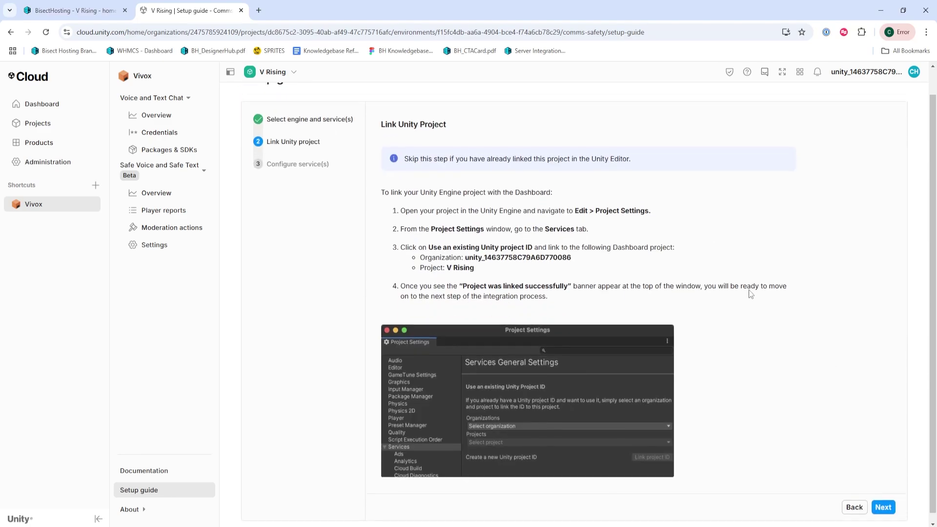
pyautogui.scroll(-1, 751, 293)
pyautogui.click(884, 499)
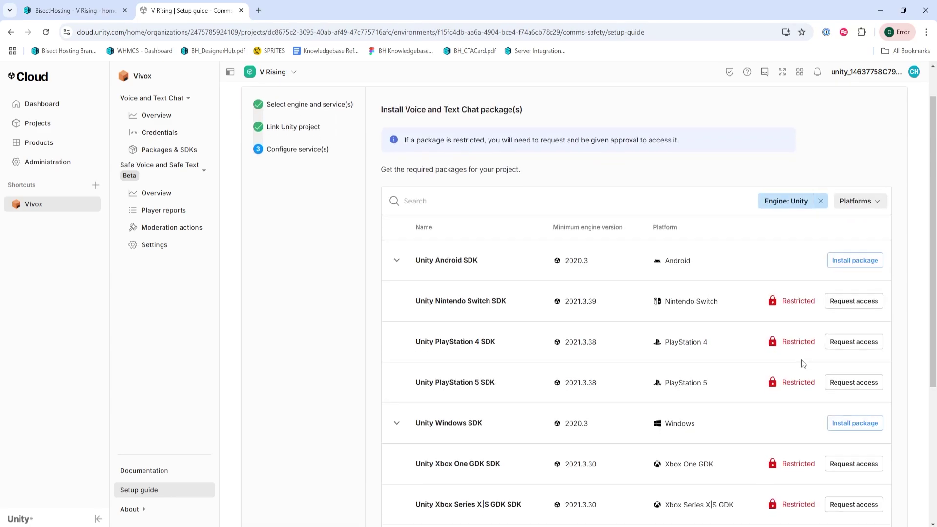
pyautogui.scroll(-2, 801, 362)
pyautogui.scroll(-2, 859, 438)
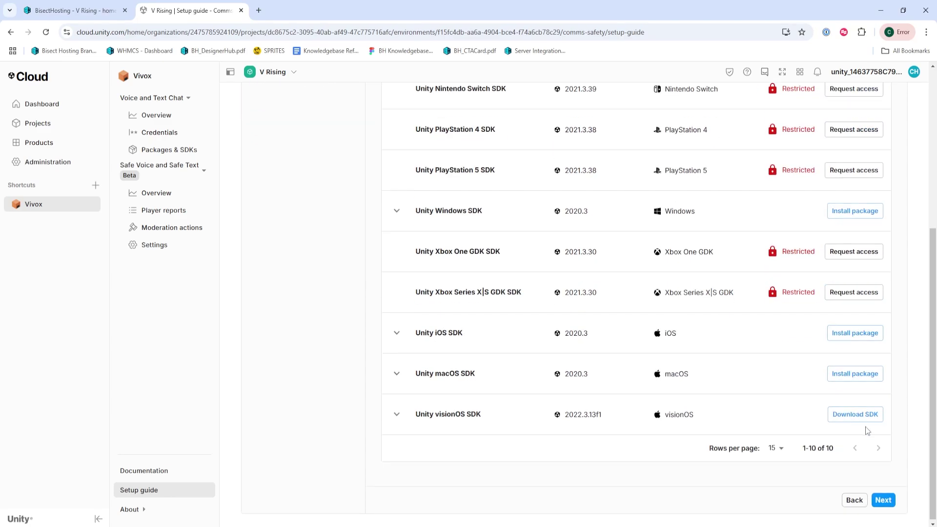
pyautogui.click(883, 500)
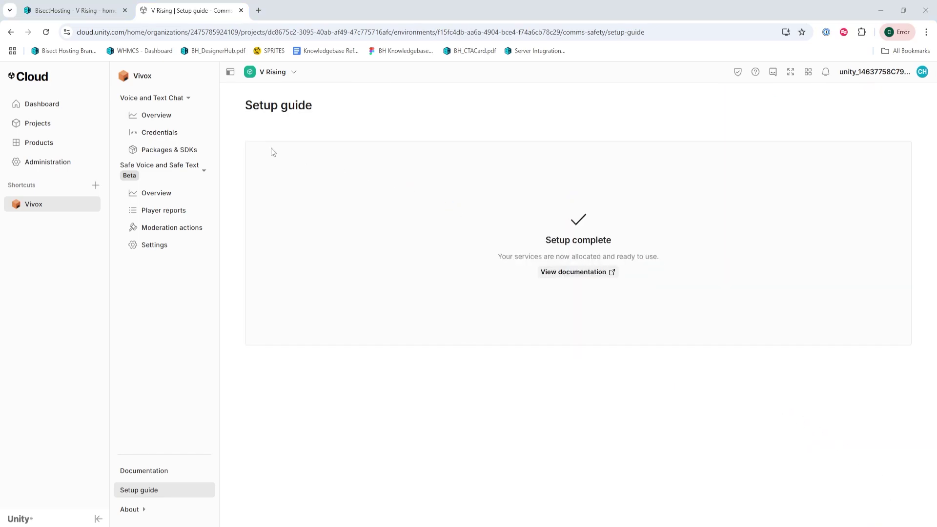
pyautogui.click(180, 135)
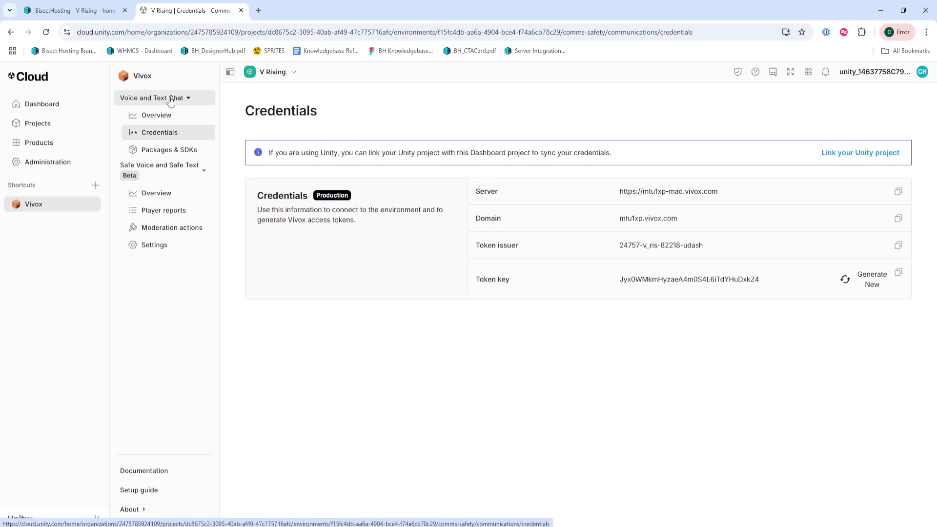
pyautogui.click(101, 4)
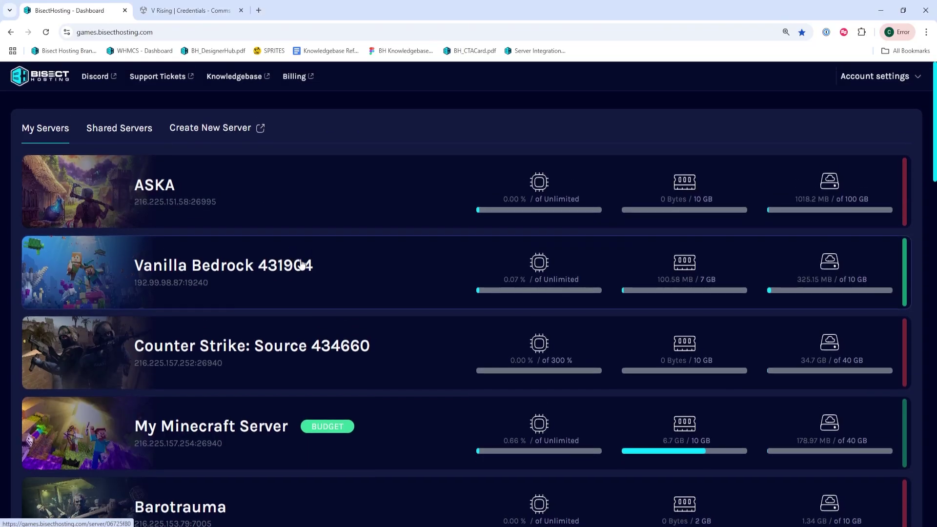
# Step: Browse the V Rising server's files to VRisingServer_Data/StreamingAssets/Settings
pyautogui.scroll(-3, 303, 263)
pyautogui.scroll(-10, 303, 264)
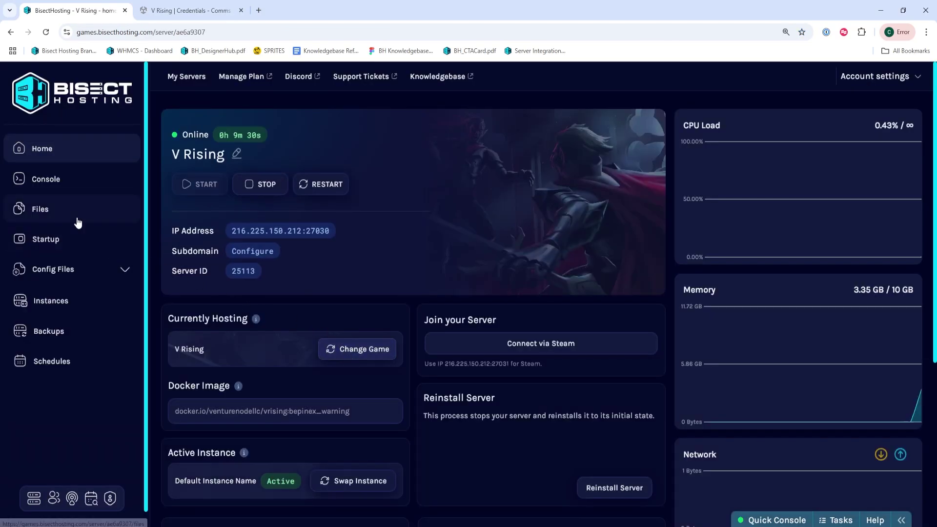
pyautogui.click(76, 221)
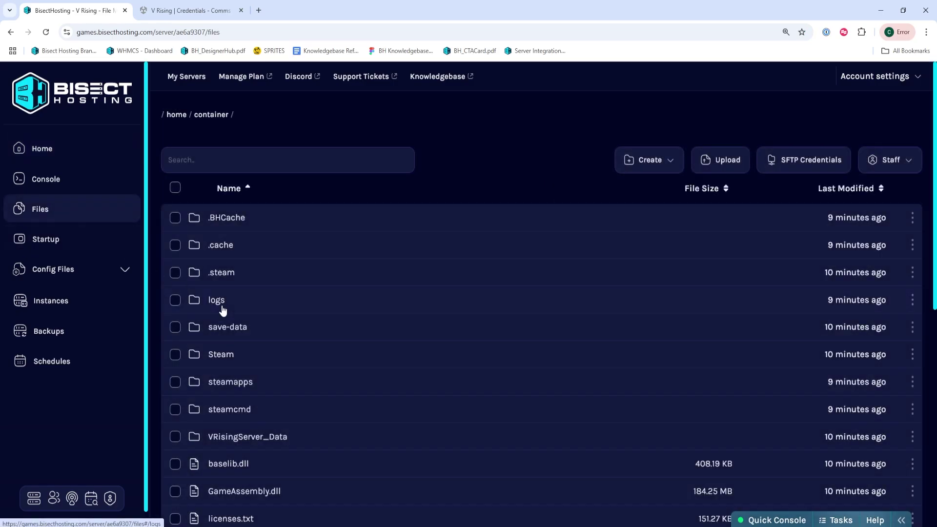
pyautogui.scroll(-1, 314, 373)
pyautogui.scroll(-4, 313, 374)
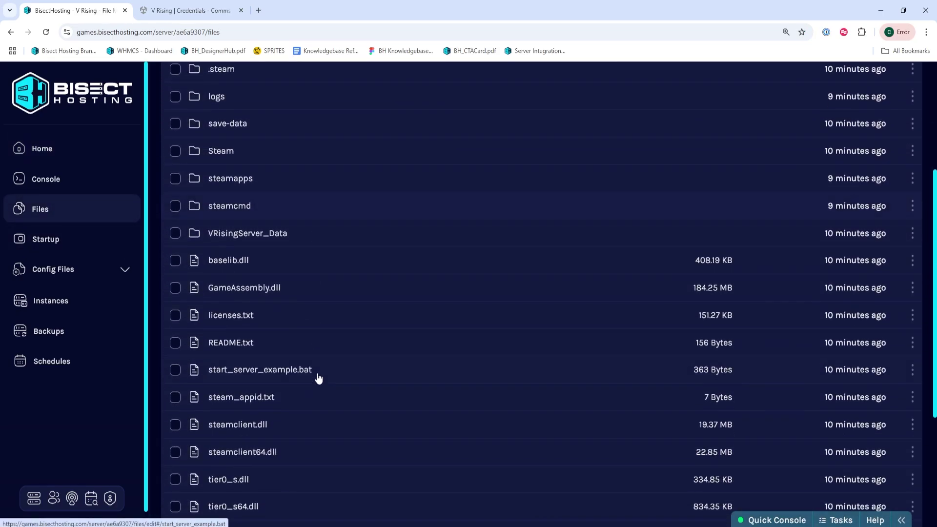
pyautogui.click(314, 238)
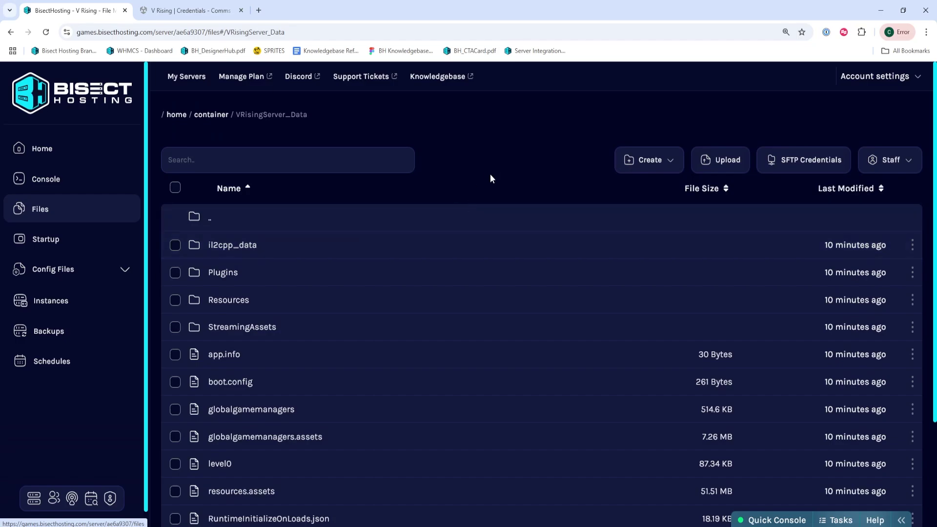
pyautogui.scroll(-2, 492, 202)
pyautogui.scroll(-2, 491, 202)
pyautogui.click(440, 235)
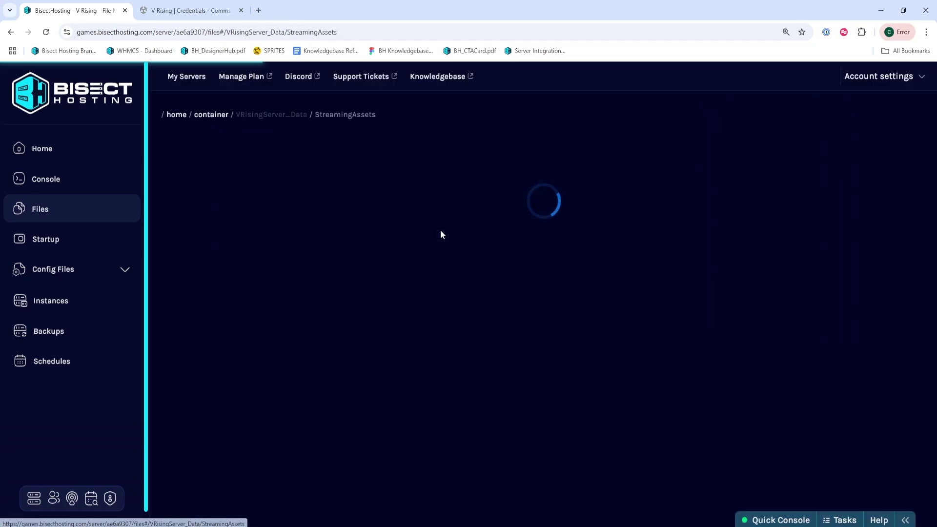
pyautogui.click(368, 326)
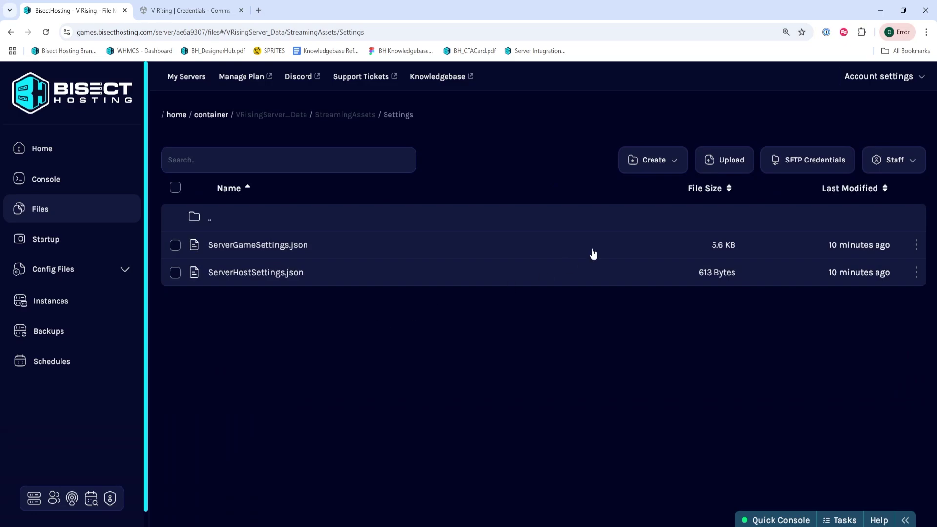
# Step: Start a new Settings file containing the pasted VOIP JSON block, then copy the Vivox token issuer
pyautogui.click(664, 160)
pyautogui.click(652, 206)
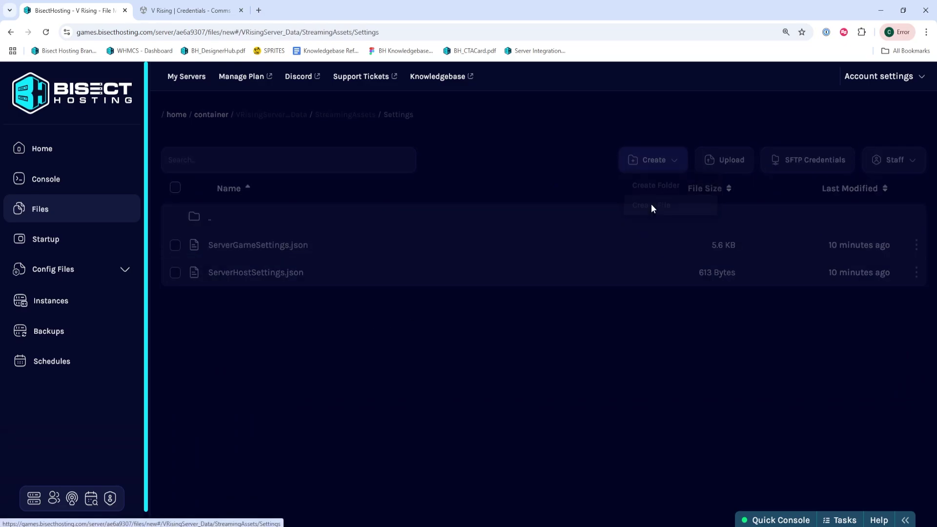
pyautogui.click(383, 209)
pyautogui.write('{ "VOIPEnabled": true, "VOIPIssuer": "", "VOIPSecret": "", "VOIPVivoxDomain": "", "VOIPAPIEndpoint": "https://unity.vivox.com/appconfig/", "VOIPAppUserId": "", "VOIPAppUserPwd": "", "VOIPConversationalDistance": 14, "VOIPAudibleDistance": 40, "VOIPFadeIntensity": 2.0 }')
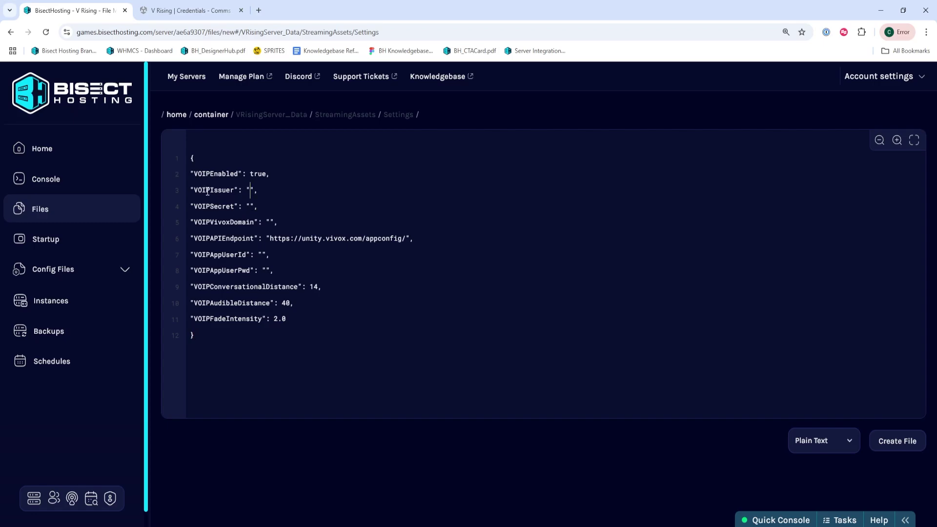
pyautogui.click(192, 11)
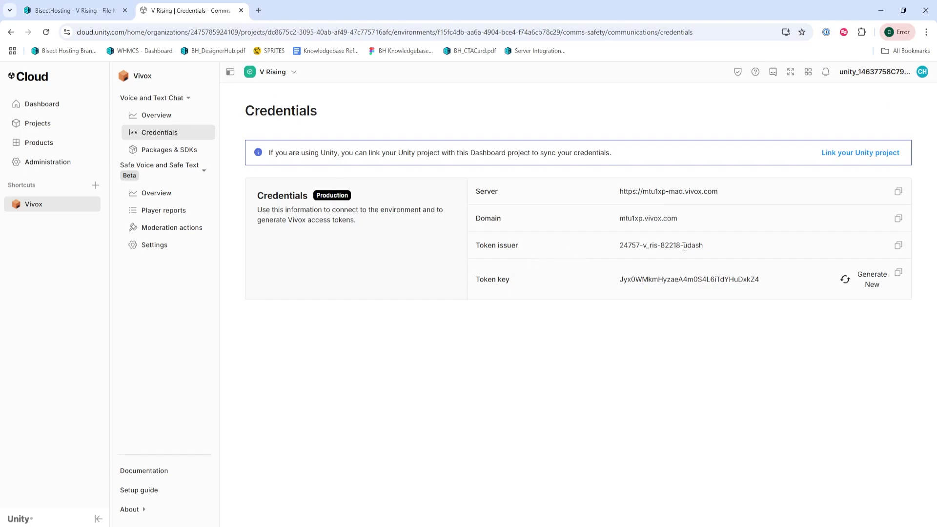
pyautogui.click(898, 245)
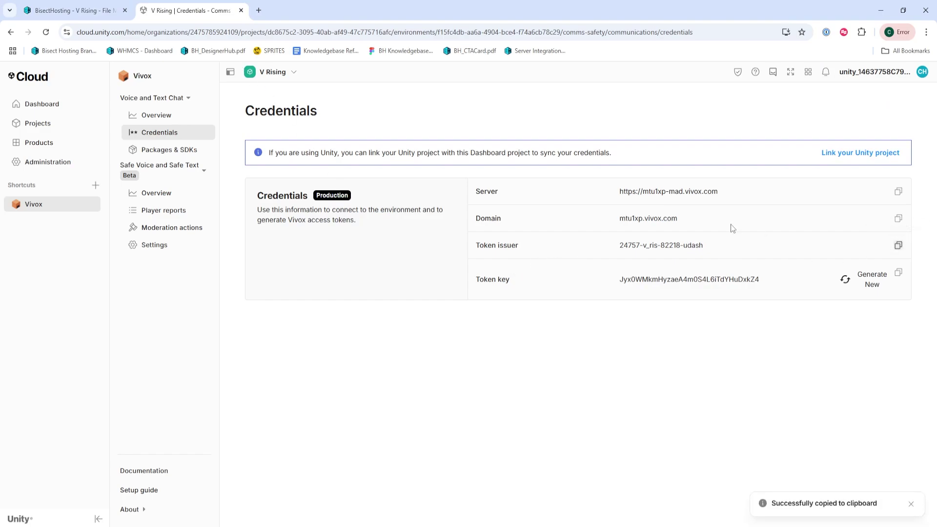
# Step: Paste the Vivox token issuer into VOIPIssuer and the token key into VOIPSecret
pyautogui.click(78, 10)
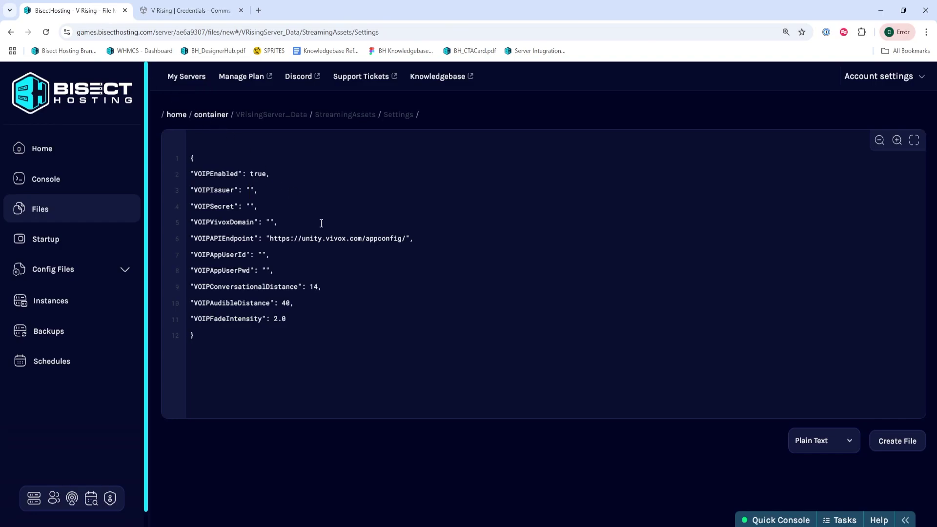
pyautogui.hotkey('ctrl', 'v')
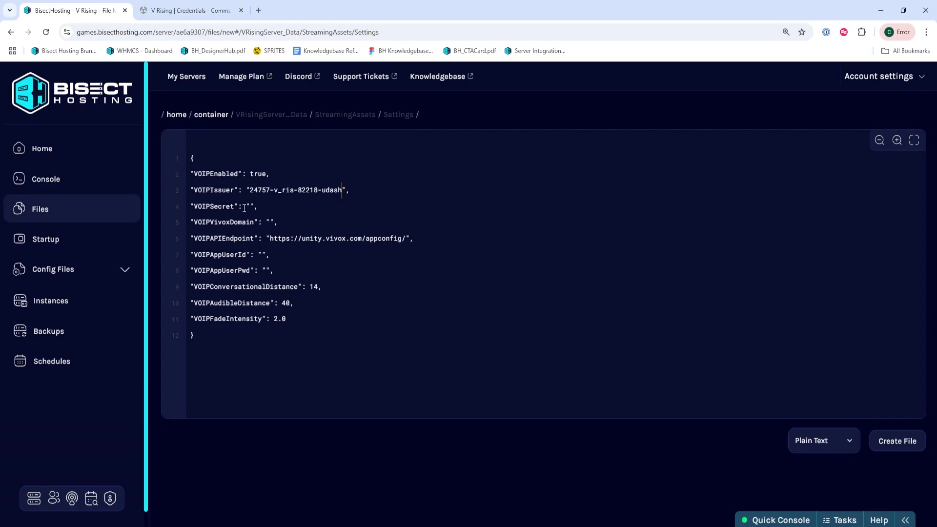
pyautogui.click(187, 10)
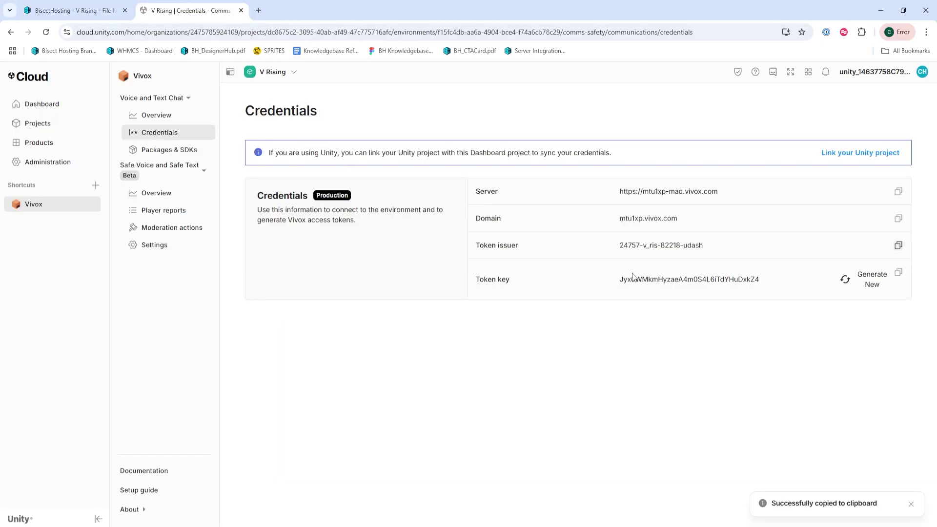
pyautogui.click(898, 272)
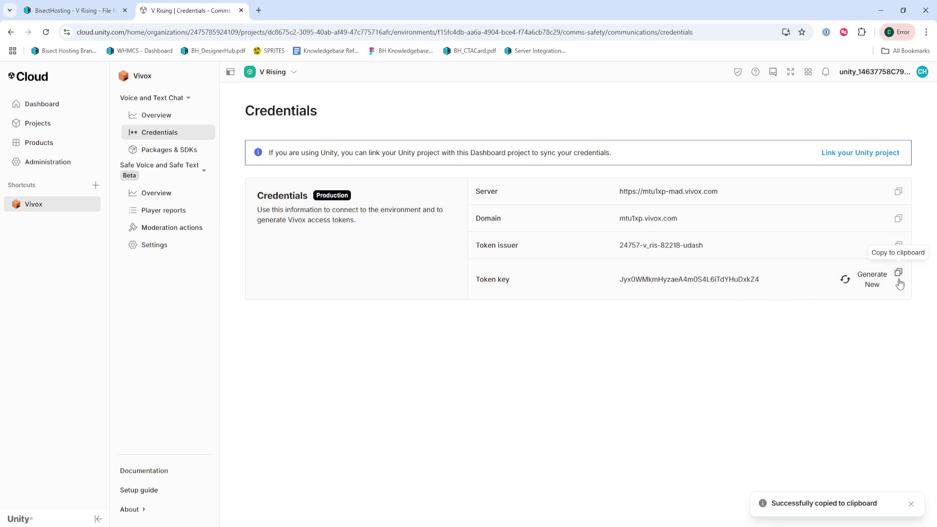
pyautogui.click(105, 5)
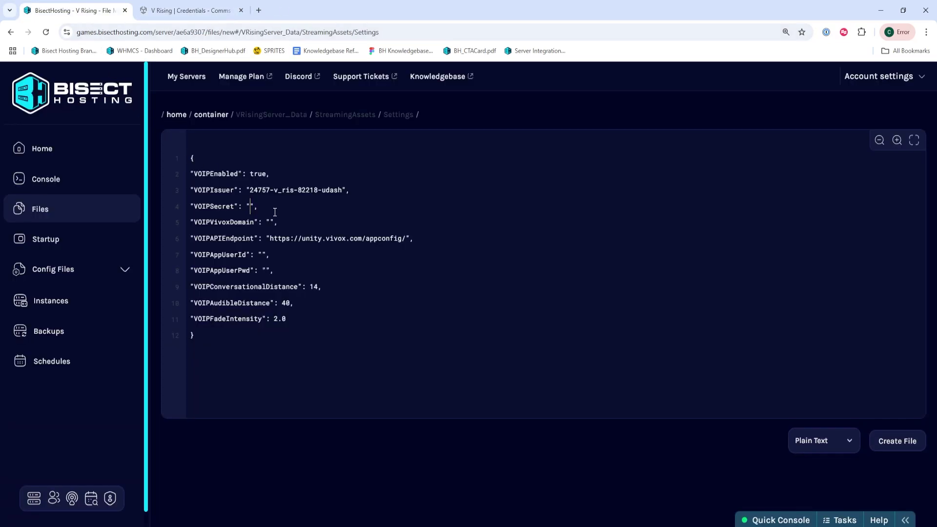
pyautogui.hotkey('ctrl', 'v')
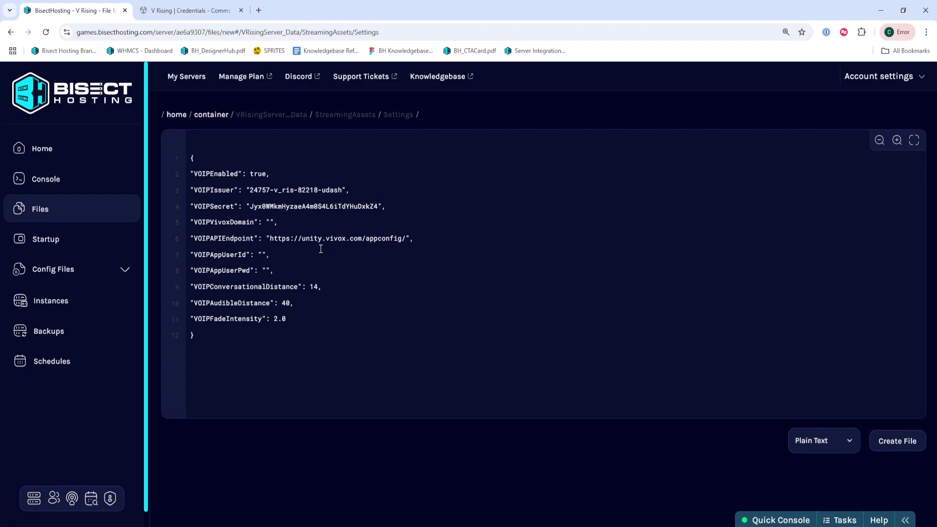
pyautogui.click(270, 222)
# Step: Set VOIPVivoxDomain to the Vivox domain mtu1xp.vivox.com
pyautogui.click(183, 9)
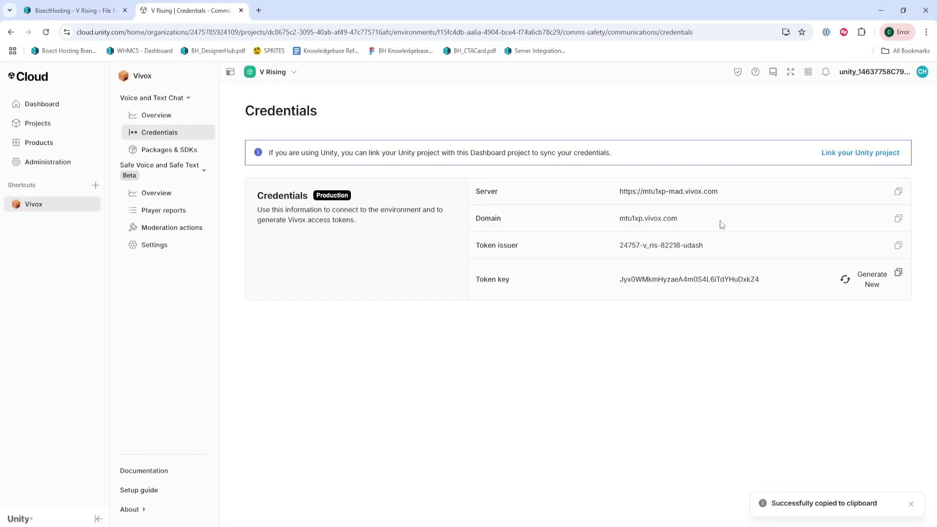
pyautogui.click(898, 218)
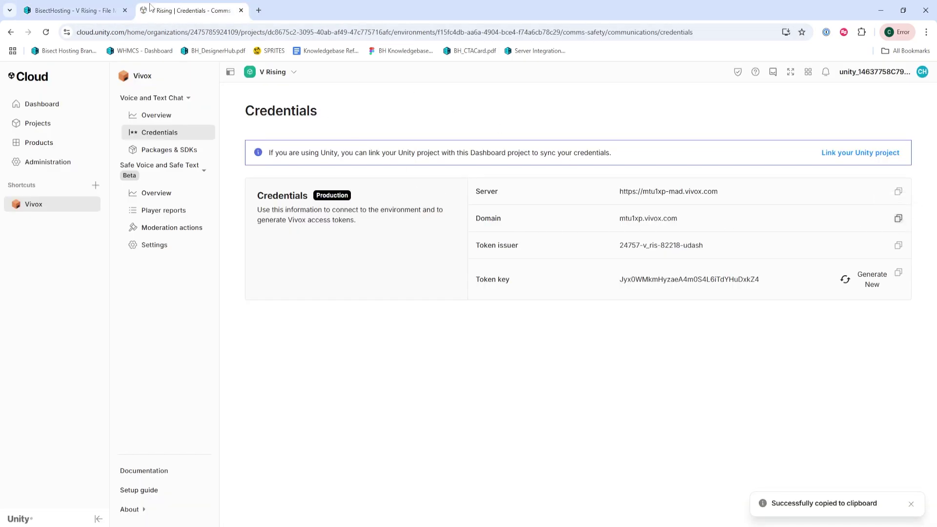
pyautogui.click(102, 9)
pyautogui.hotkey('ctrl', 'v')
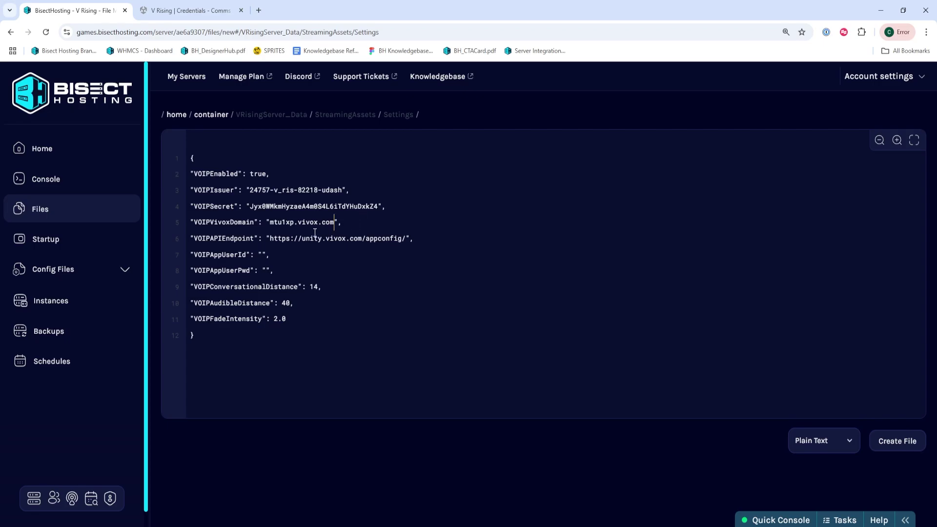
# Step: Append the token issuer after appconfig/ in the VOIPAPIEndpoint address
pyautogui.click(178, 10)
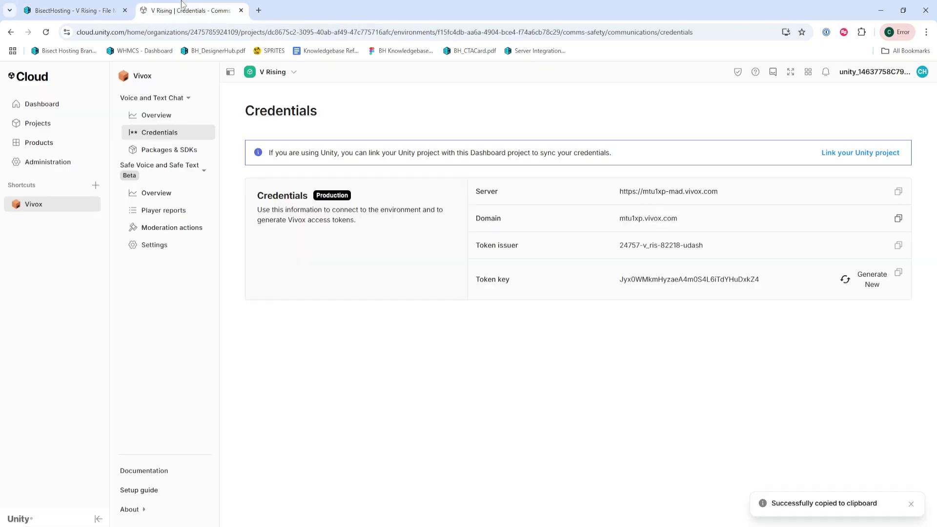
pyautogui.click(898, 246)
pyautogui.click(97, 10)
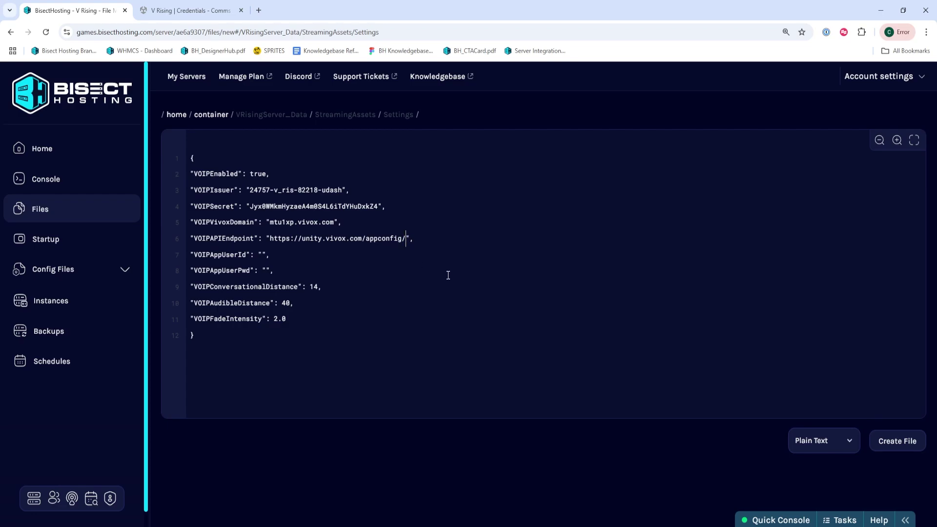
pyautogui.hotkey('ctrl', 'v')
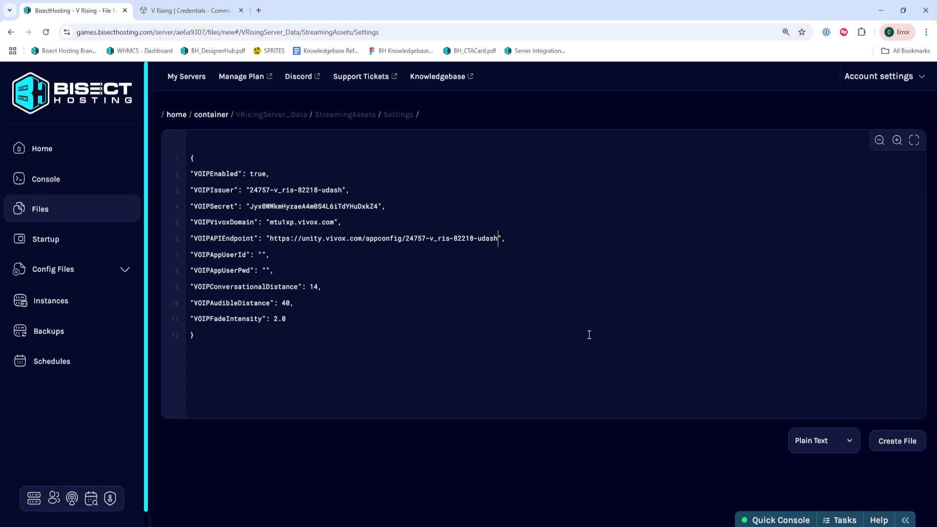
# Step: Save the draft as servervoipsettings.json in the Settings folder
pyautogui.click(891, 442)
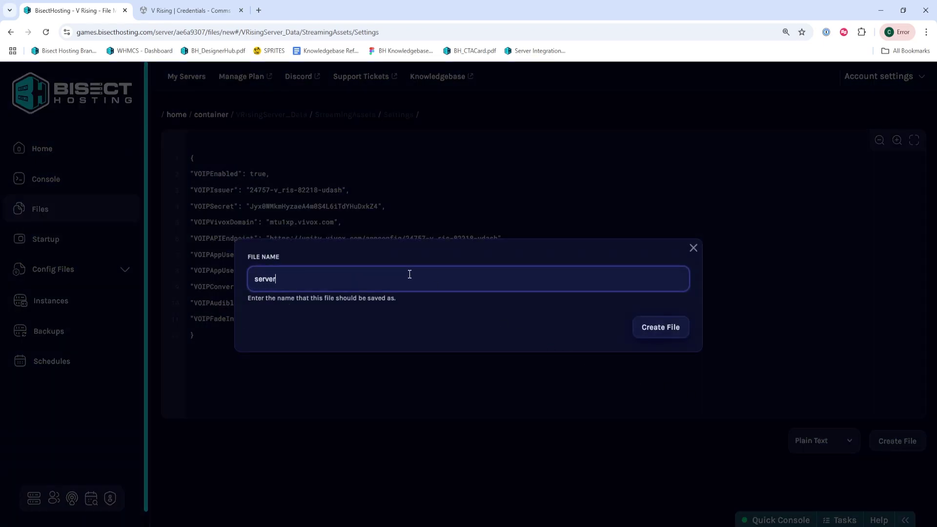
pyautogui.write('servervoipsettings.json')
pyautogui.click(660, 334)
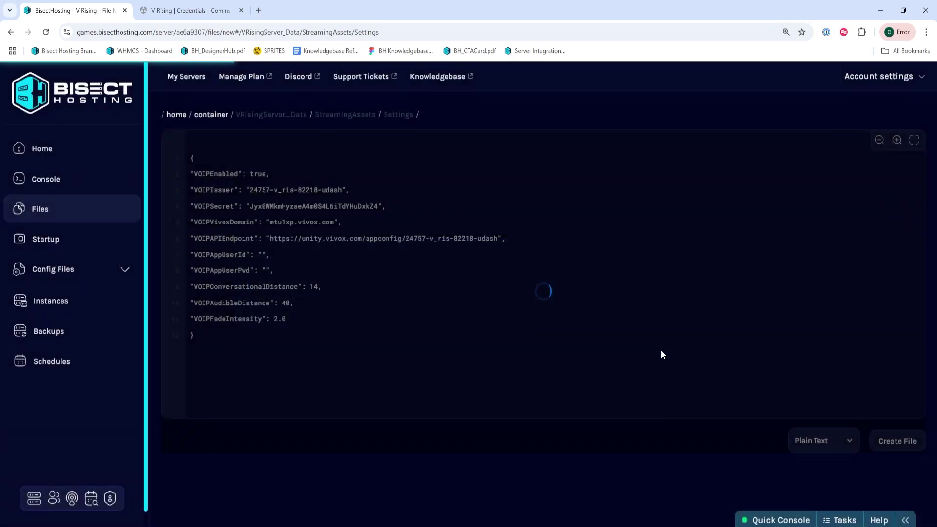
pyautogui.click(71, 148)
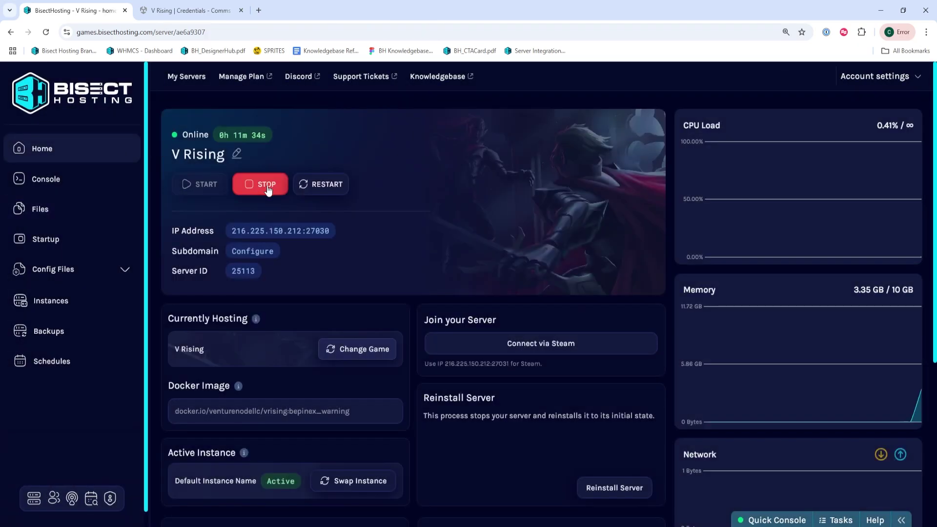
# Step: Stop the V Rising server, then start it again
pyautogui.click(266, 185)
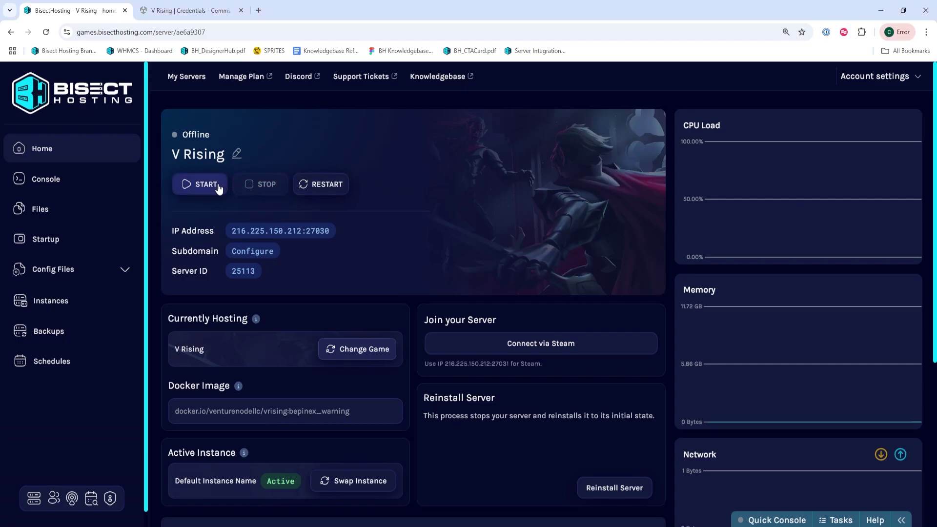
pyautogui.click(218, 187)
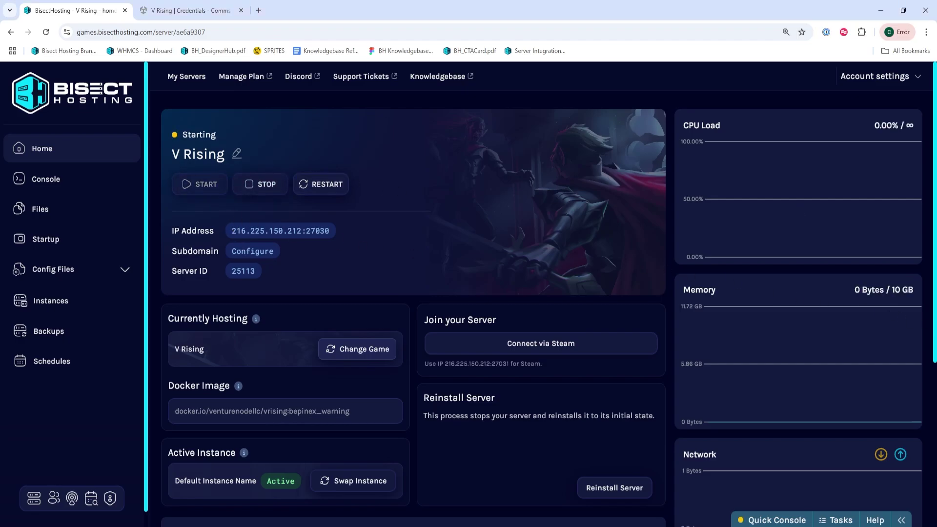